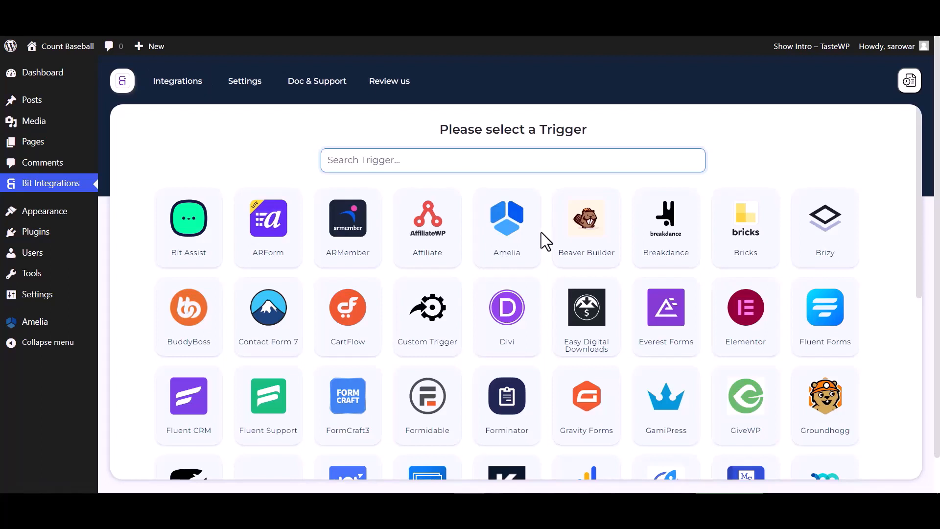
- Choose Amelia as the integration trigger, copy its webhook URL and start fetching the response
left_click(528, 248)
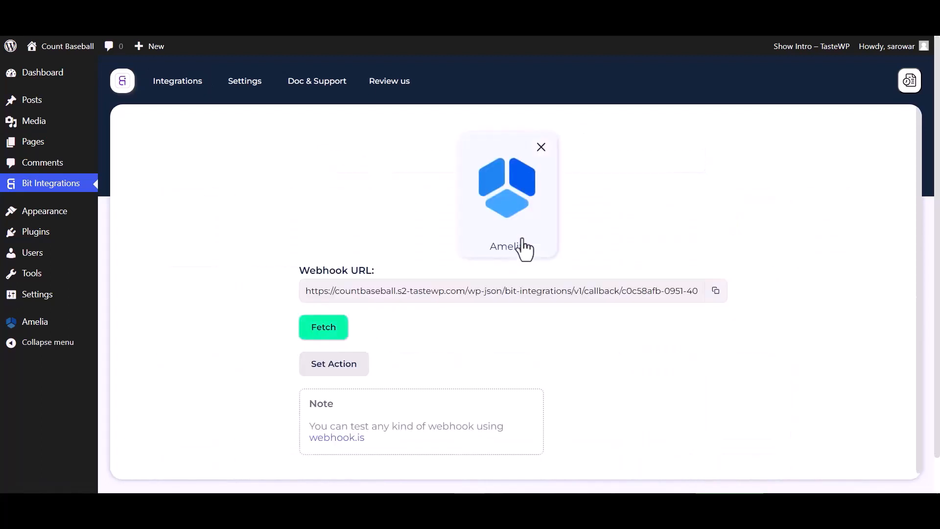
left_click(716, 291)
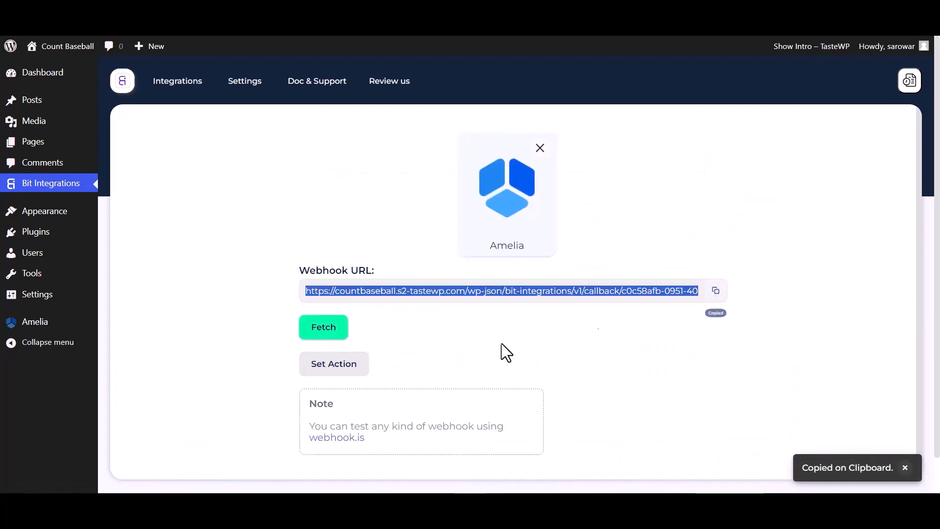
left_click(328, 336)
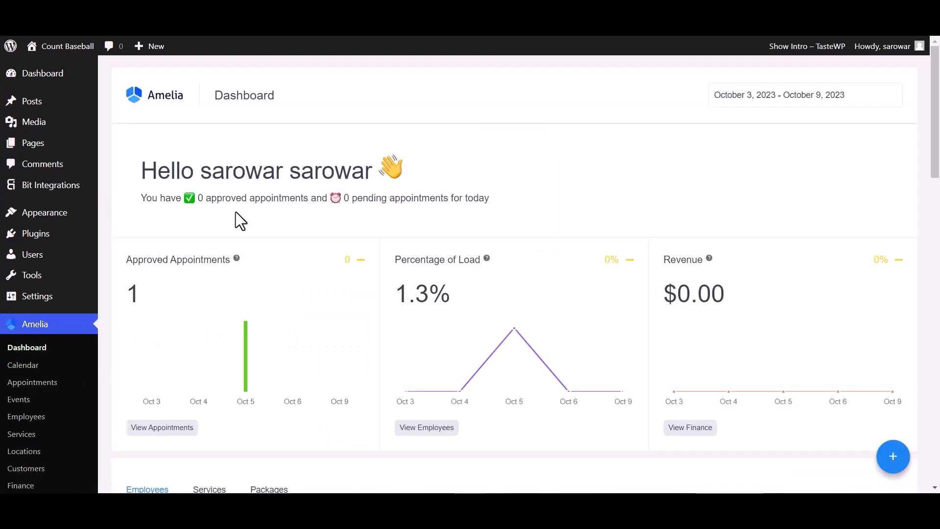
- Start a new web hook in the Web Hooks section of Amelia's integrations settings
scroll(31, 452, "down", 5)
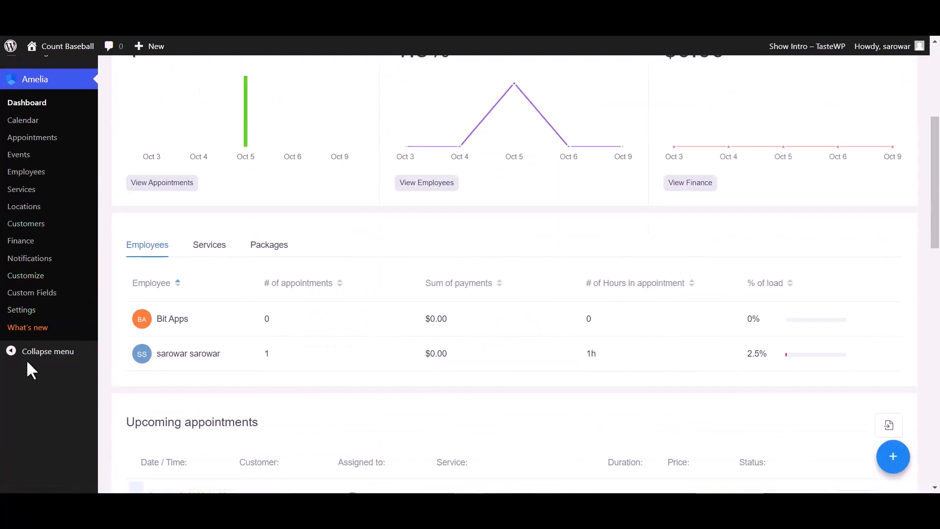
left_click(25, 310)
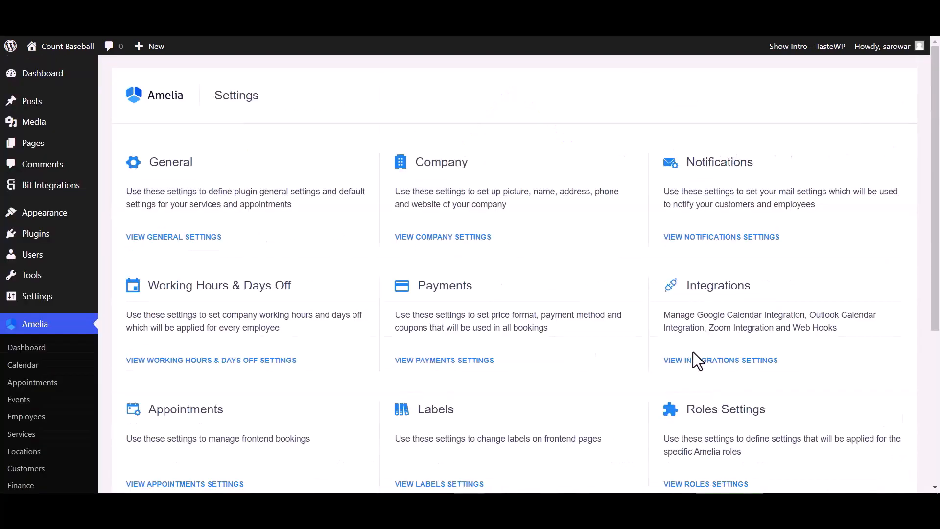
scroll(688, 356, "down", 1)
left_click(705, 300)
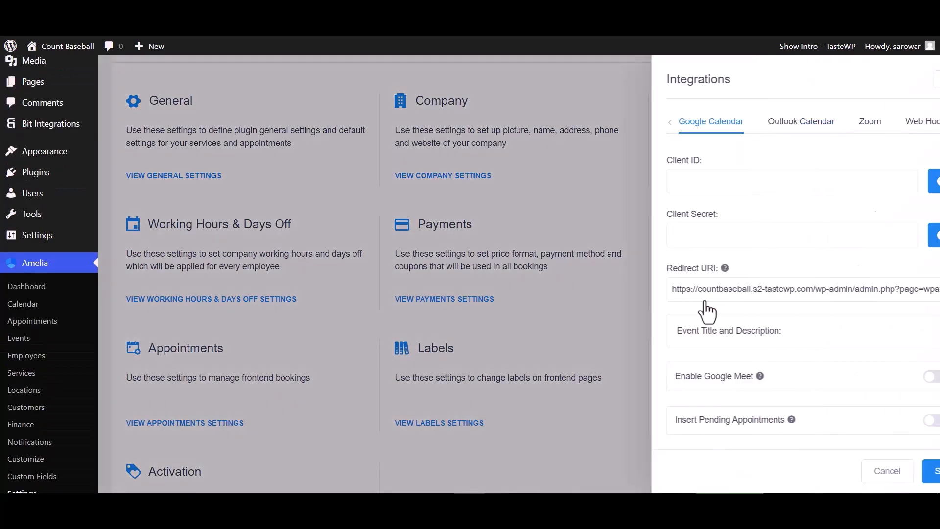
left_click(883, 121)
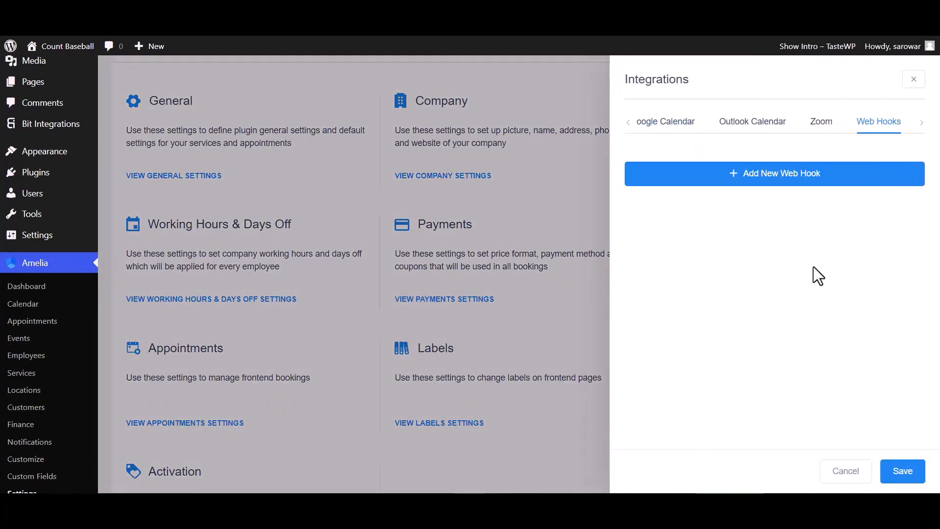
left_click(798, 185)
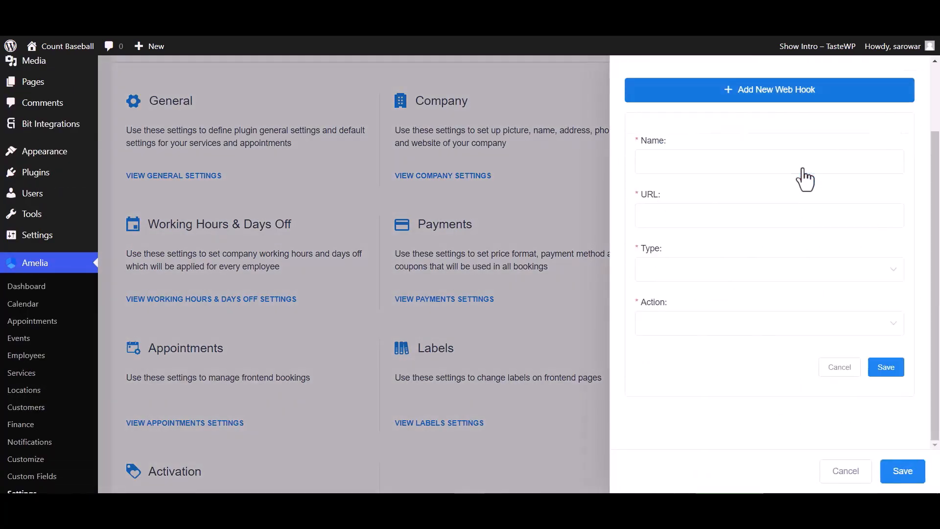
- Name the new web hook "Bit Integrations" and paste the copied webhook URL as its URL
left_click(680, 168)
type("Bit")
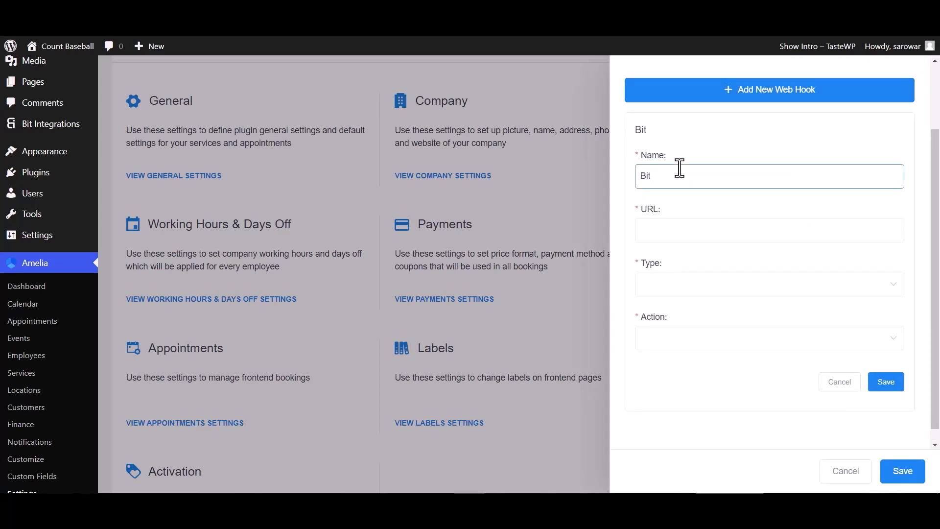
type(" Integrations")
left_click(674, 231)
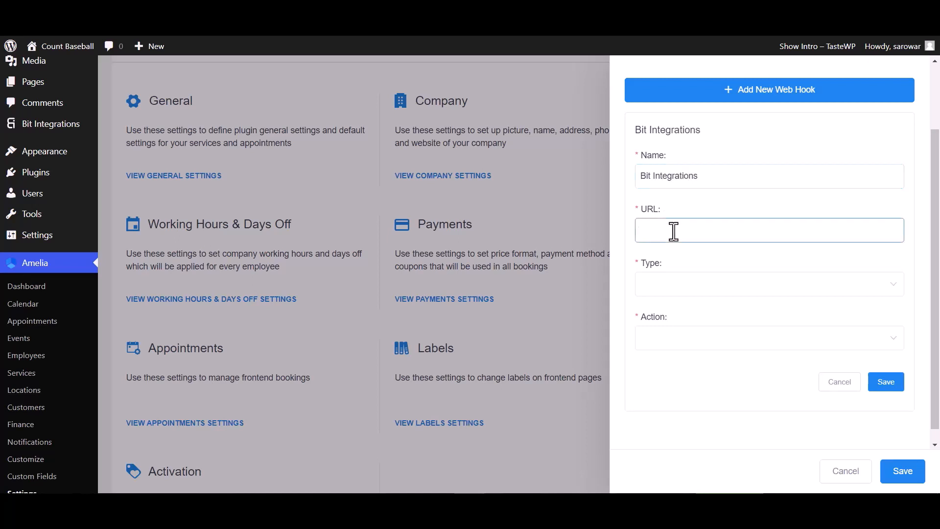
key("ctrl+v")
- Set the web hook's type to Appointment and its action to Booking Status Changed, and save the web hook and integrations settings
left_click(675, 289)
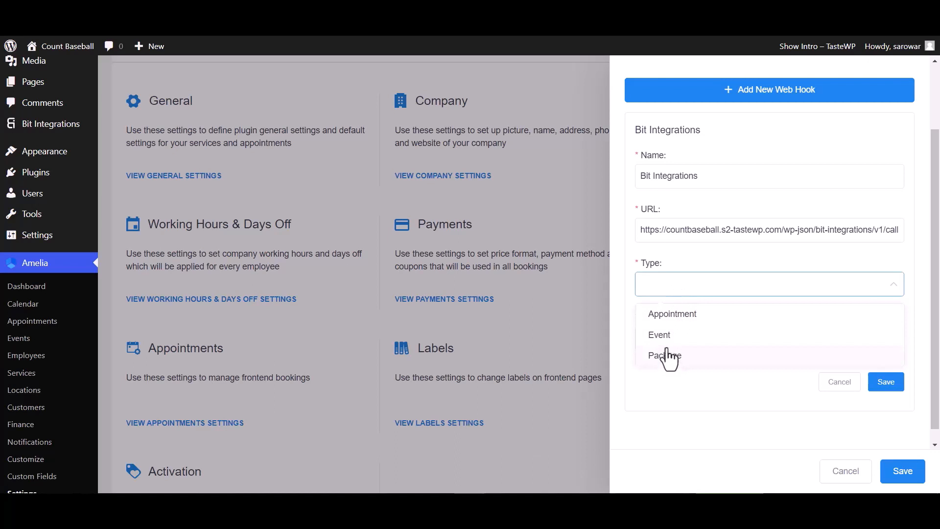
left_click(673, 316)
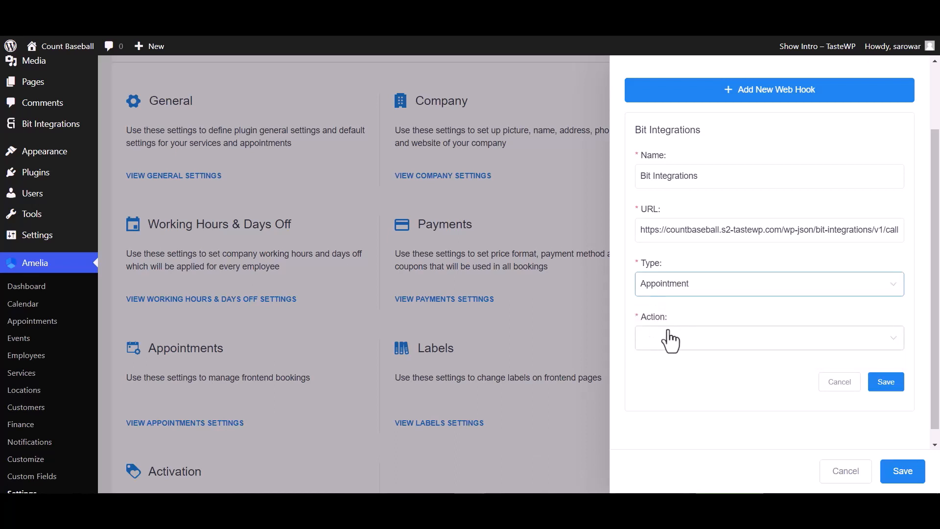
left_click(670, 340)
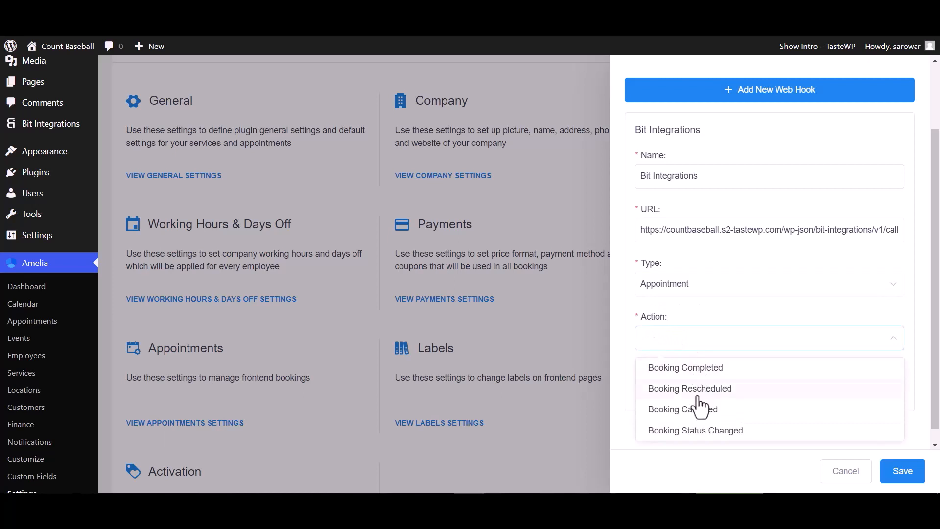
left_click(690, 433)
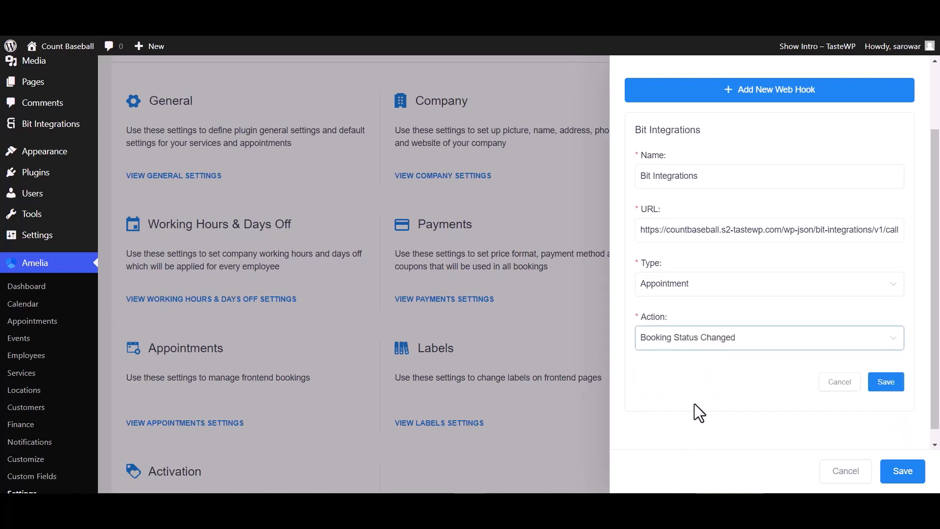
left_click(886, 384)
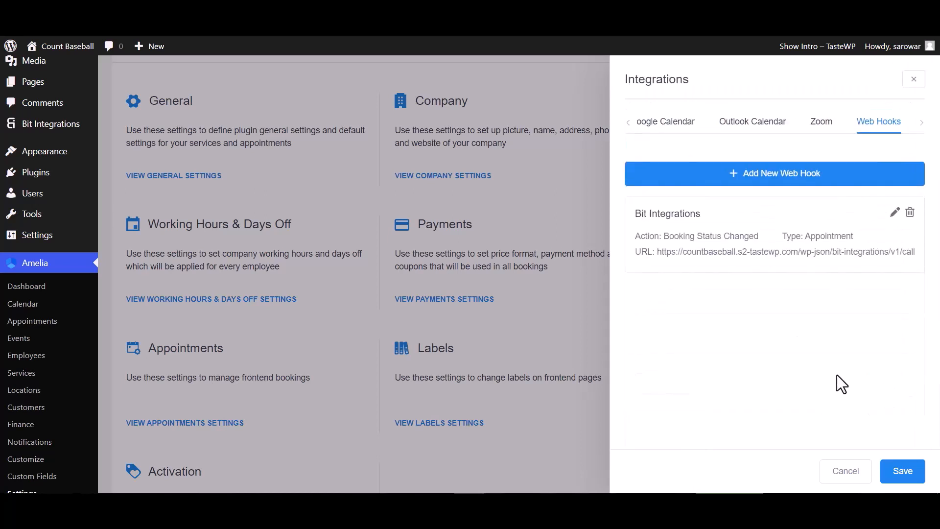
left_click(903, 471)
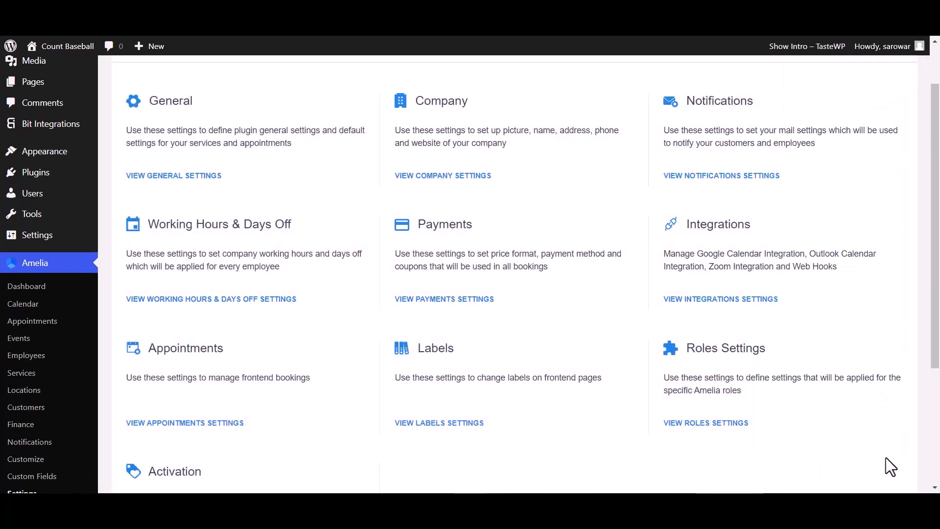
- Change the status of the October 20, 2023 appointment at 11:30 am to Pending in Amelia's appointments
left_click(35, 321)
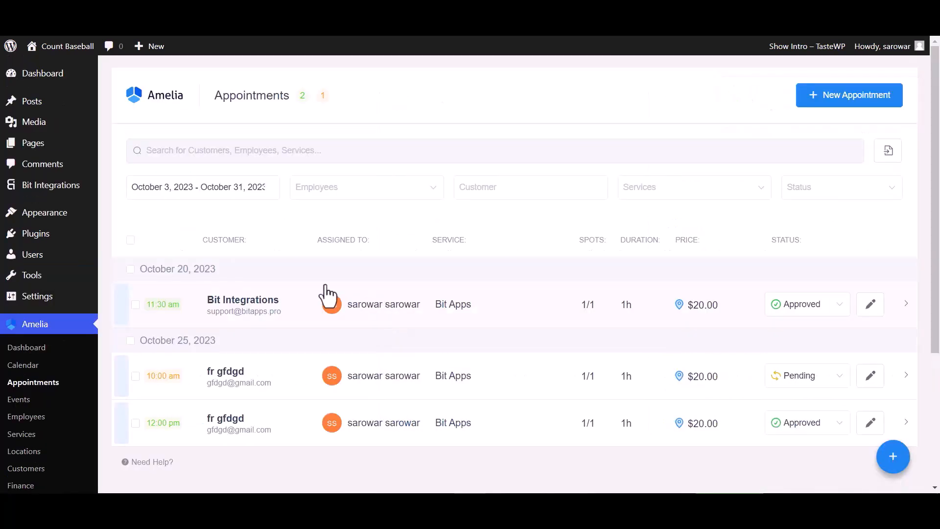
left_click(803, 305)
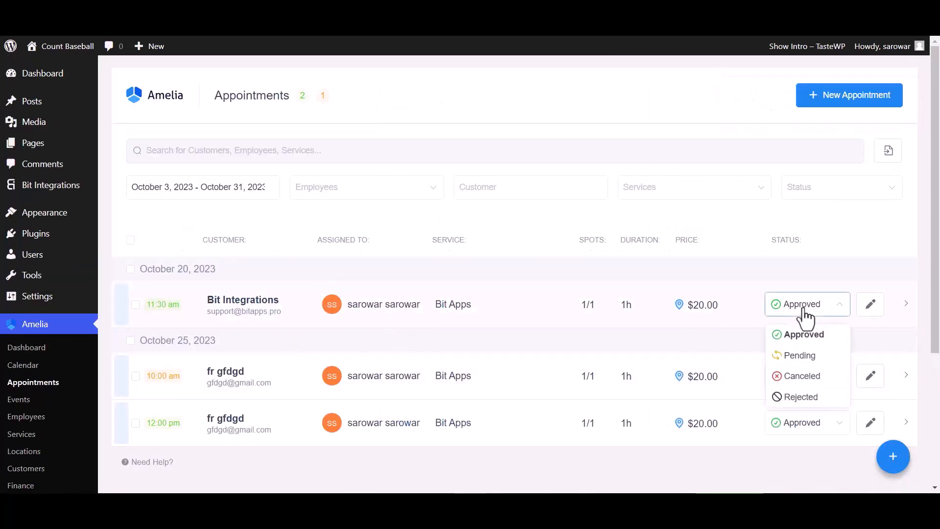
left_click(804, 357)
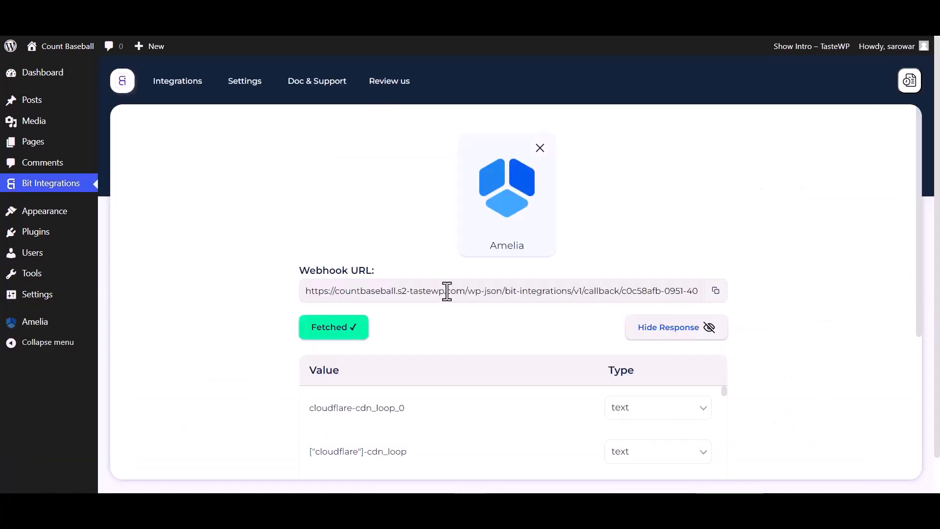
- Look through the fetched Amelia response fields, proceed to the action selection and choose Mailify as the action
scroll(436, 294, "down", 5)
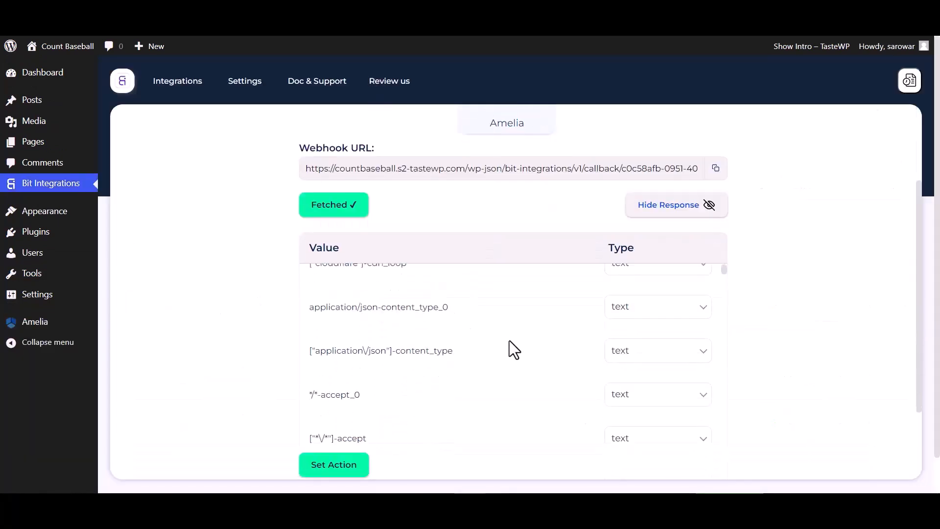
scroll(510, 341, "down", 15)
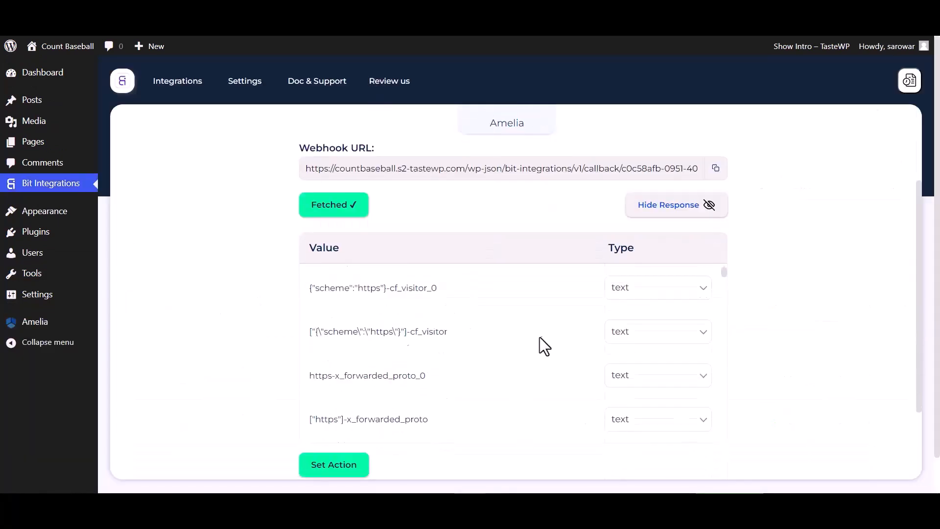
left_click(324, 470)
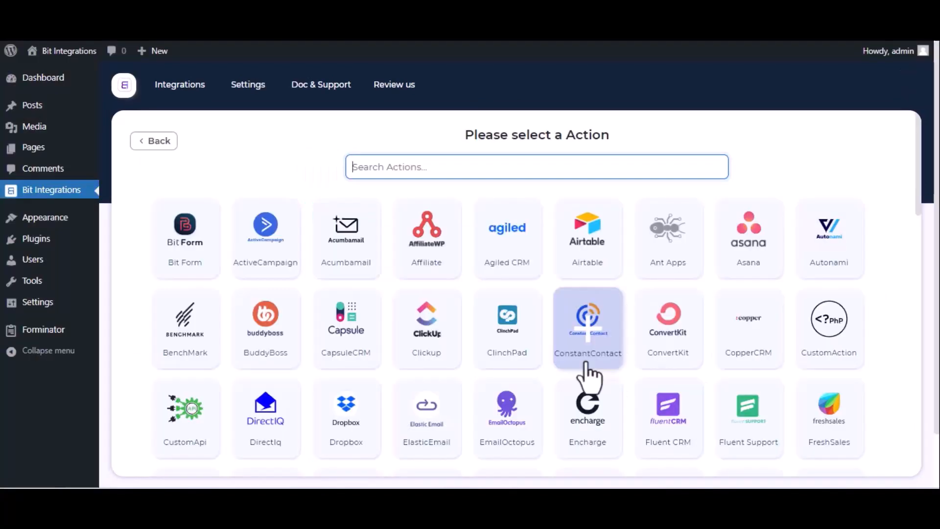
type("maili")
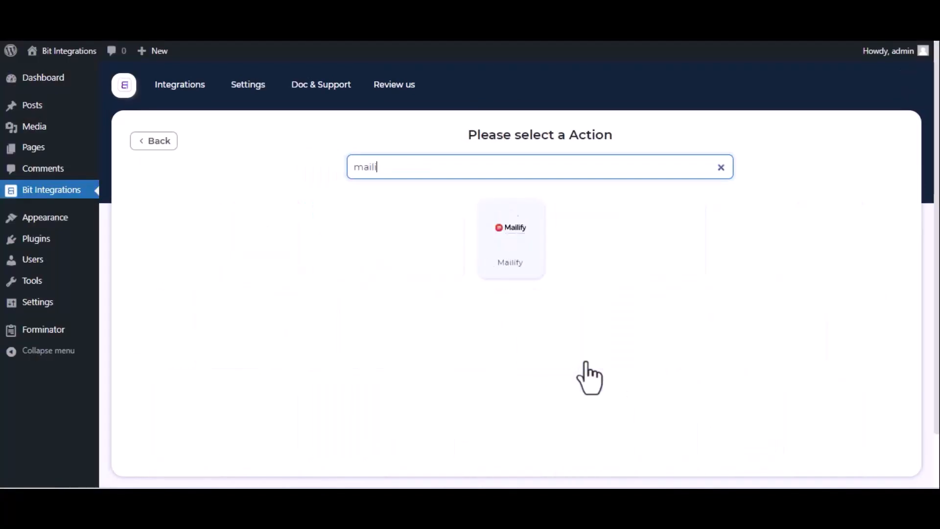
left_click(532, 264)
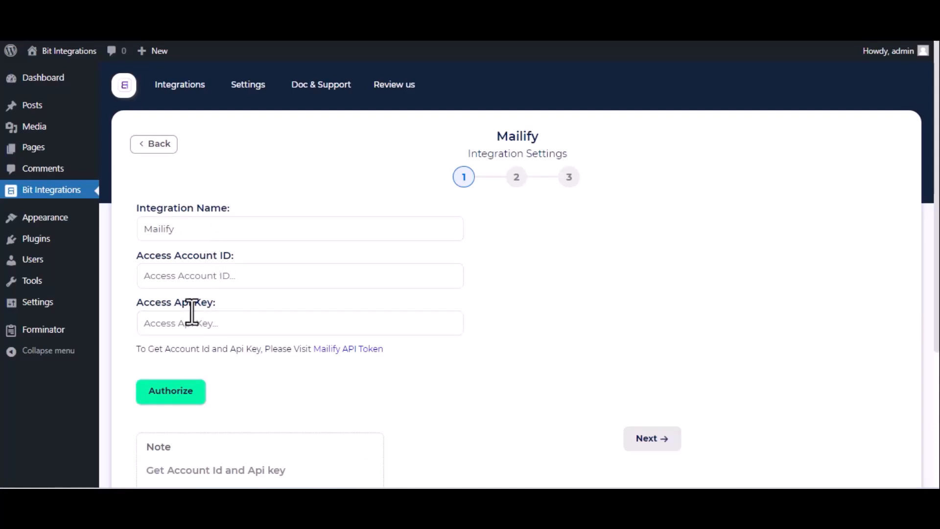
- Go to the Mailify site from the API token link and open the account's developer API settings
left_click(344, 350)
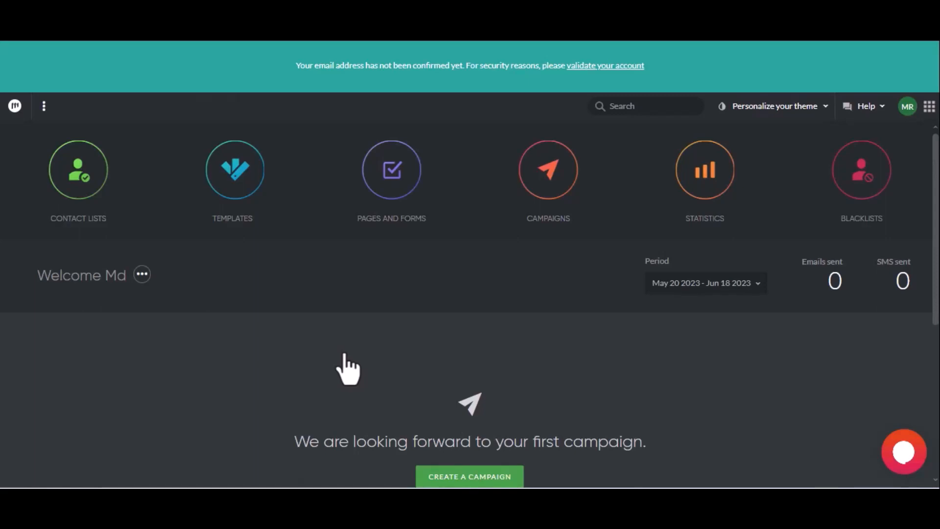
left_click(908, 108)
left_click(817, 201)
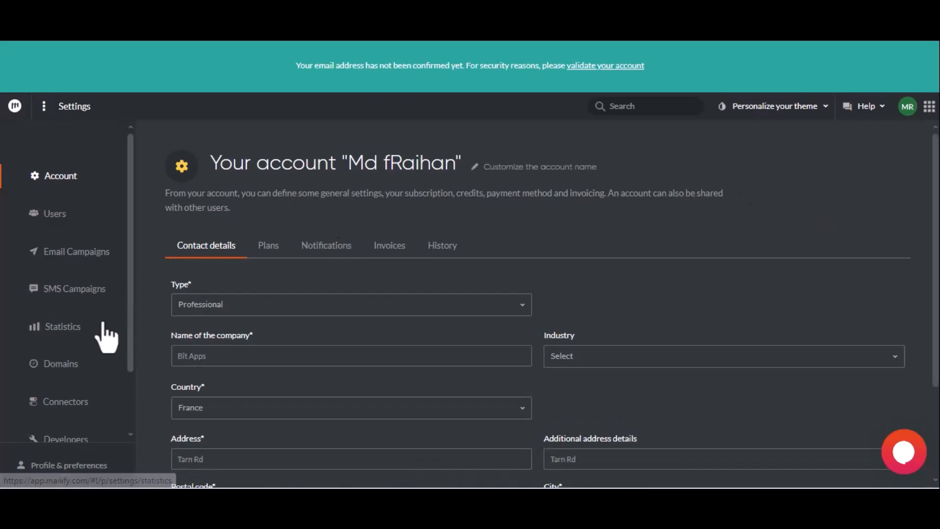
scroll(103, 337, "down", 2)
left_click(91, 357)
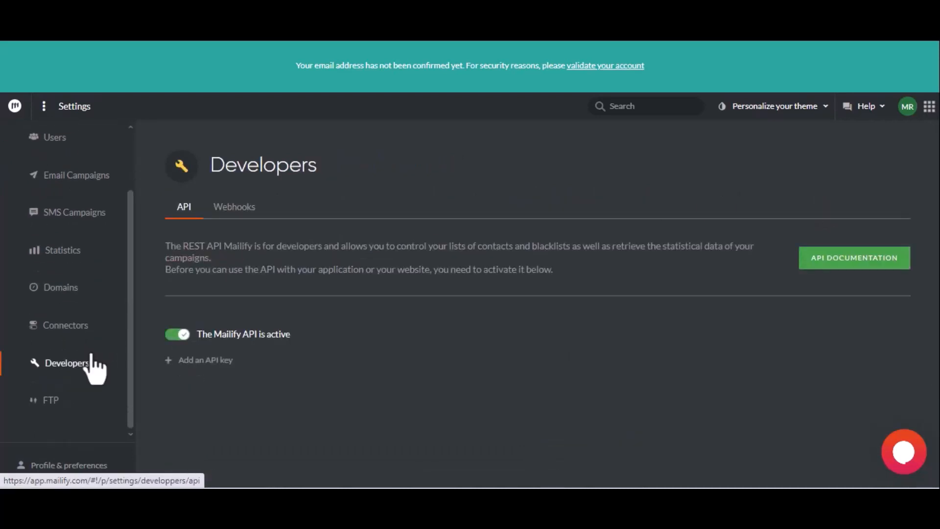
- Add a Mailify API key with the description "For Bit Integrations"
left_click(190, 361)
left_click(200, 385)
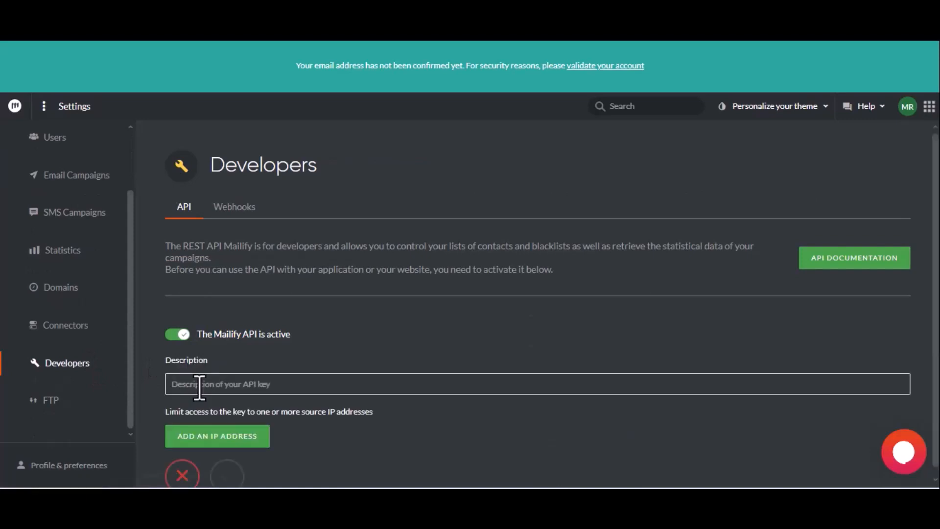
type("For Bit Integrations")
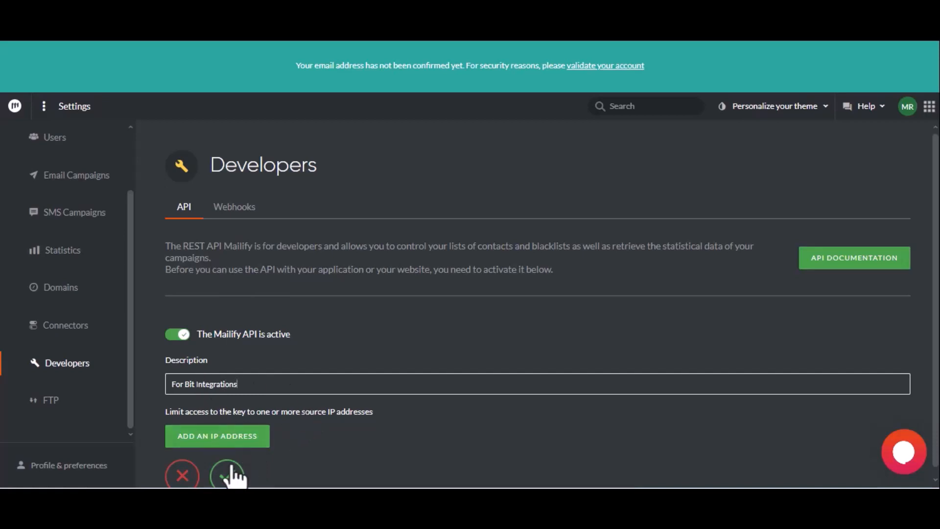
left_click(230, 473)
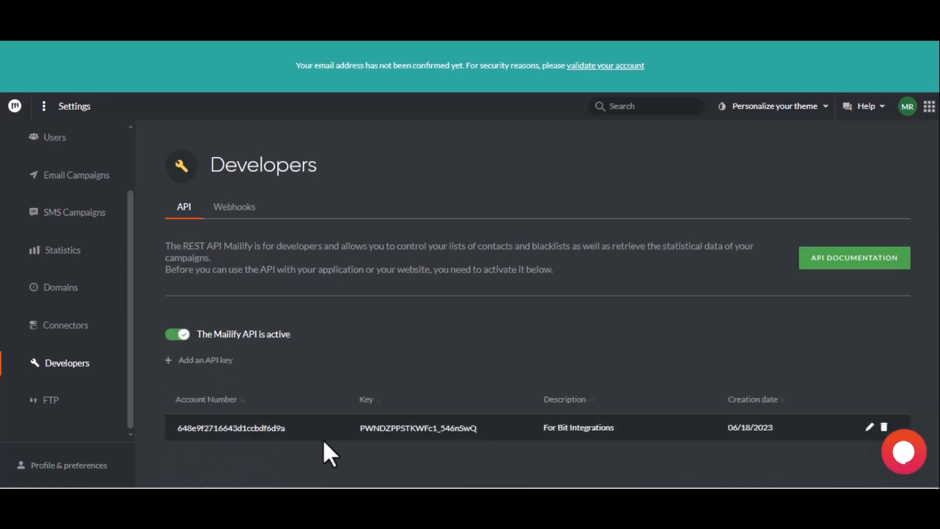
- Copy the Mailify account number and API key into the integration's Access Account ID and Access Api Key fields
double_click(231, 429)
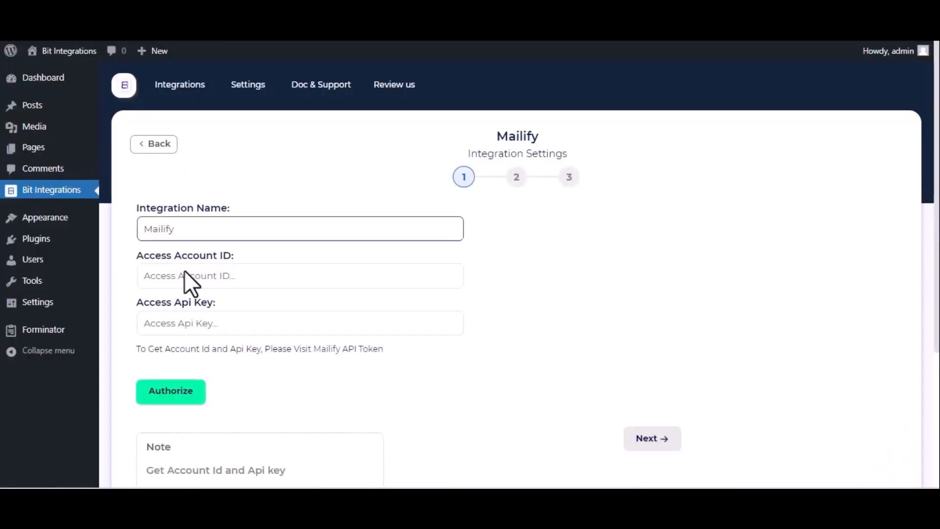
left_click(186, 279)
key("ctrl+v")
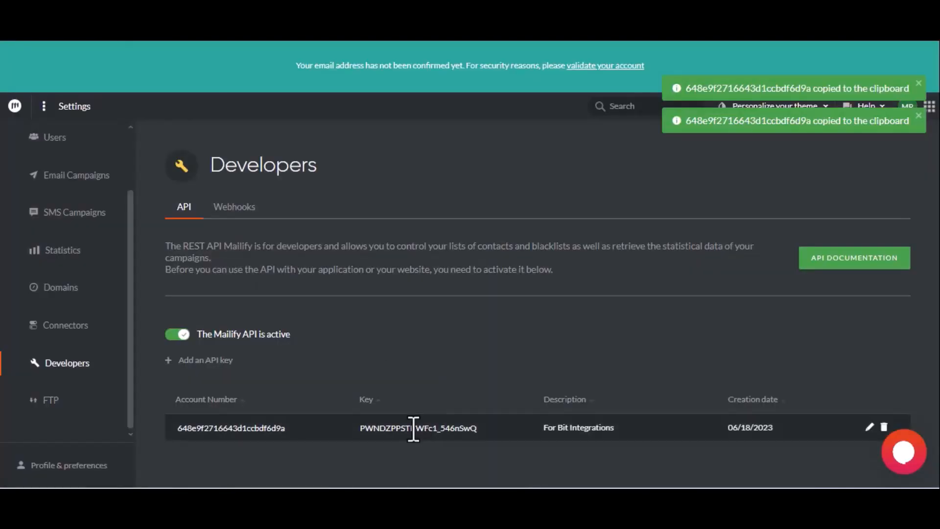
left_click(415, 427)
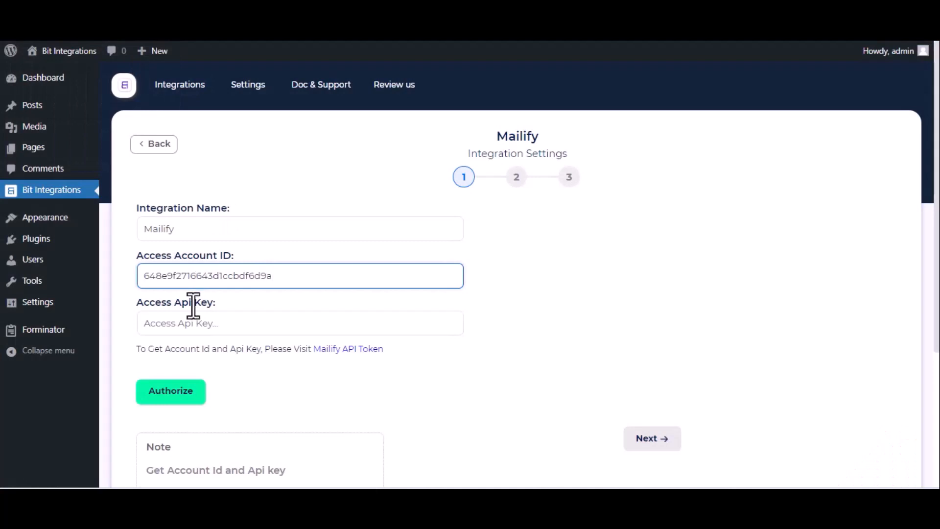
left_click(192, 321)
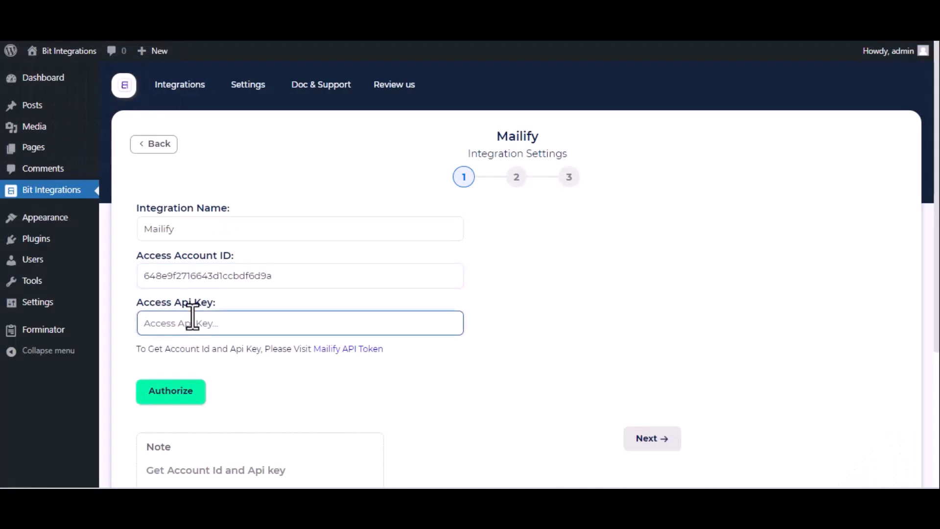
key("ctrl+v")
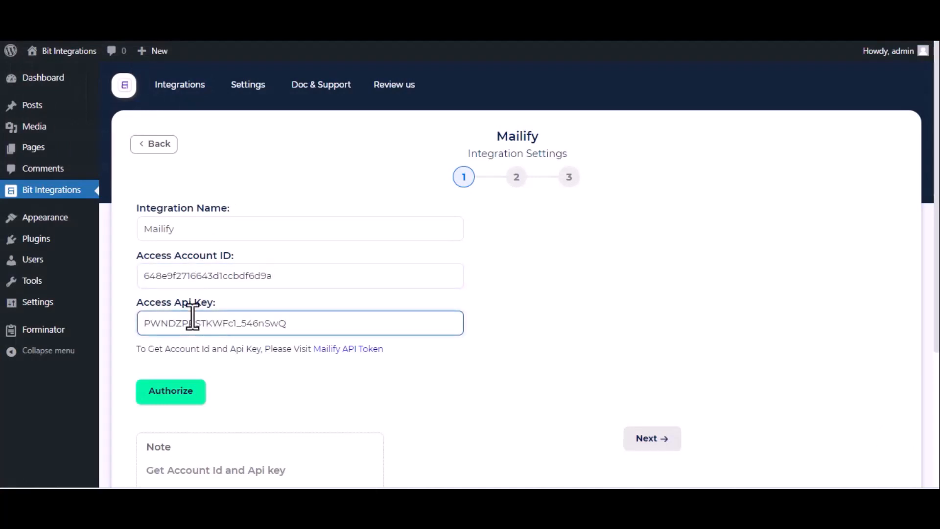
- Authorize the Mailify connection, continue to the second integration settings stage and select Contacts as the list
left_click(179, 396)
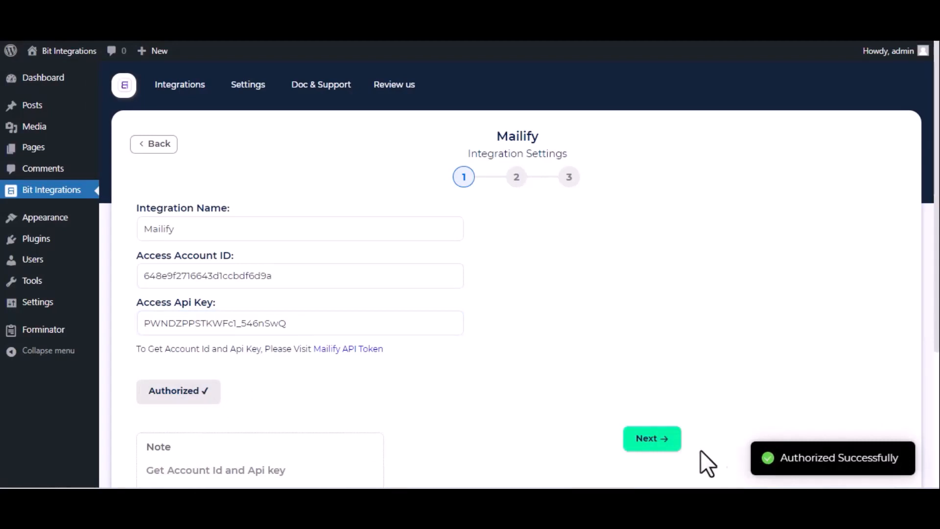
left_click(656, 445)
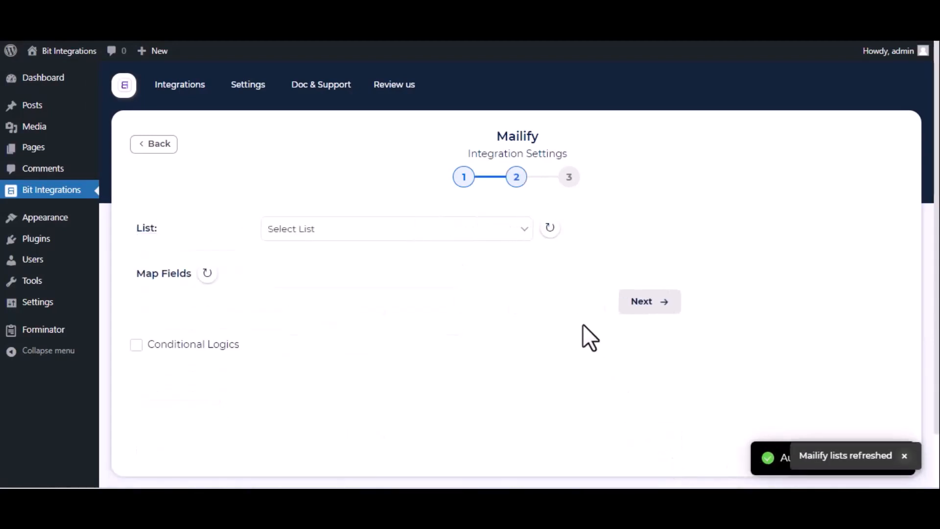
left_click(486, 233)
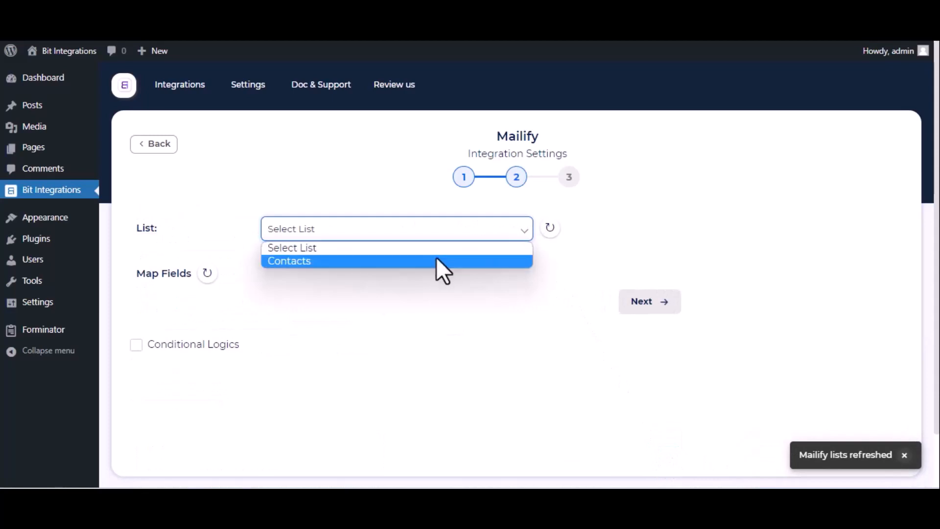
left_click(434, 263)
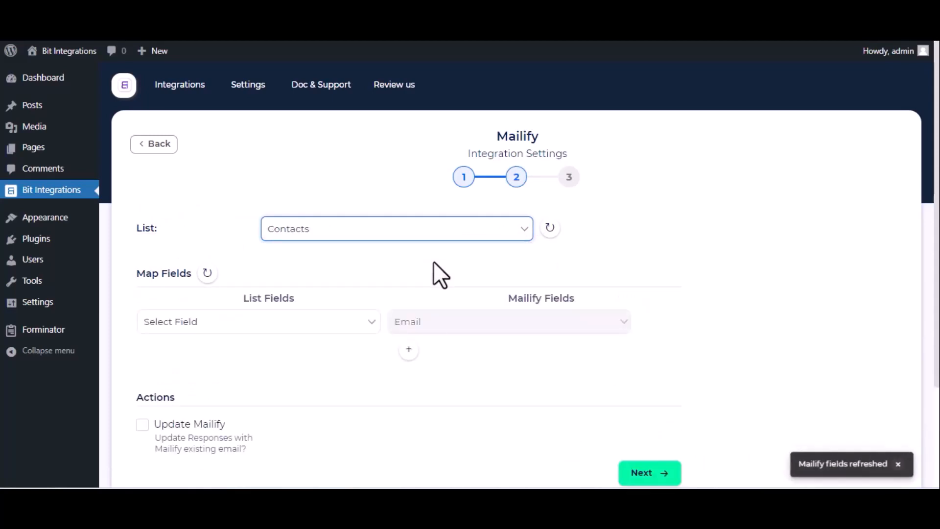
- Map Email-1 to the Mailify Email field and add a row mapping Name-1 to First name
left_click(269, 321)
left_click(243, 381)
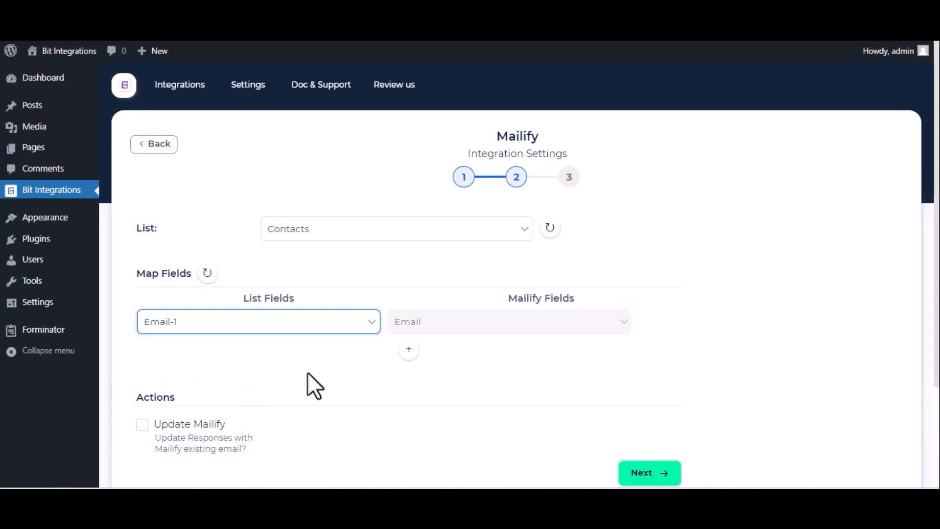
left_click(408, 350)
left_click(313, 359)
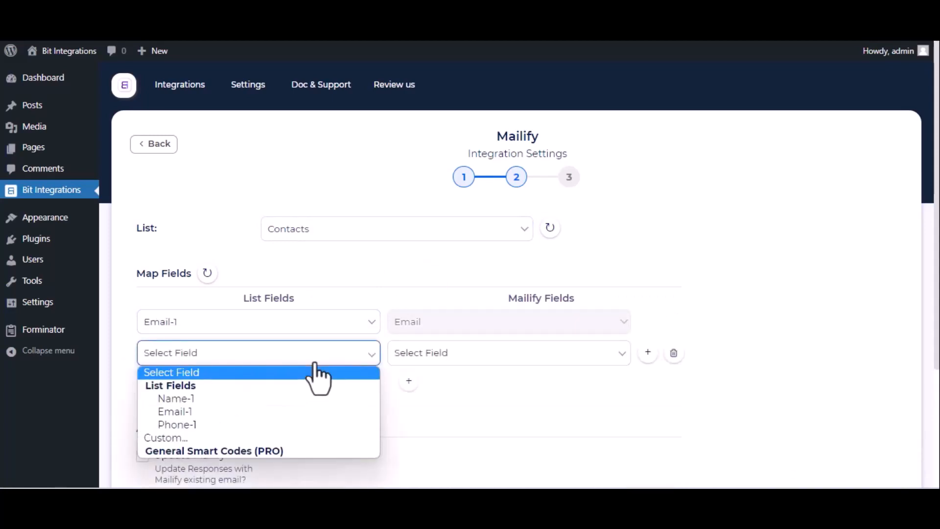
left_click(231, 404)
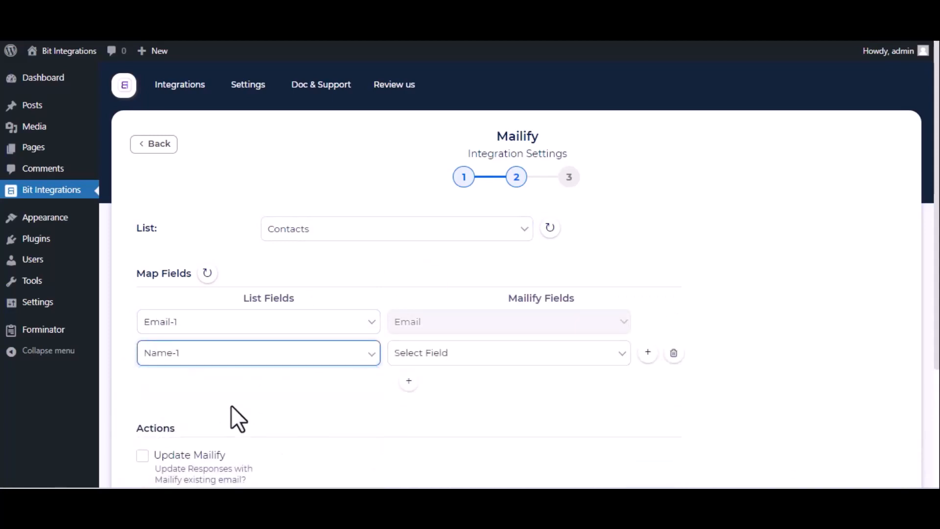
left_click(542, 354)
left_click(464, 412)
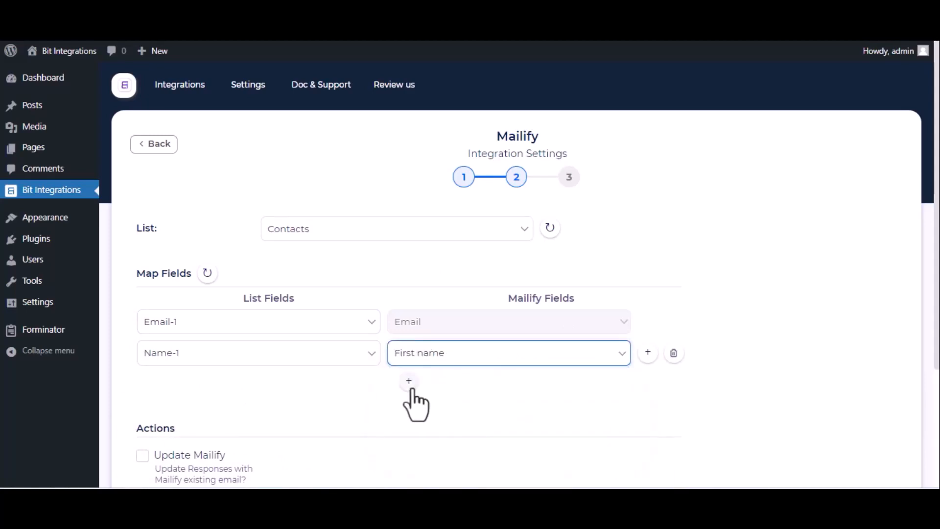
- Add another field mapping row that links Phone-1 to Mobile phone number
left_click(409, 382)
left_click(353, 383)
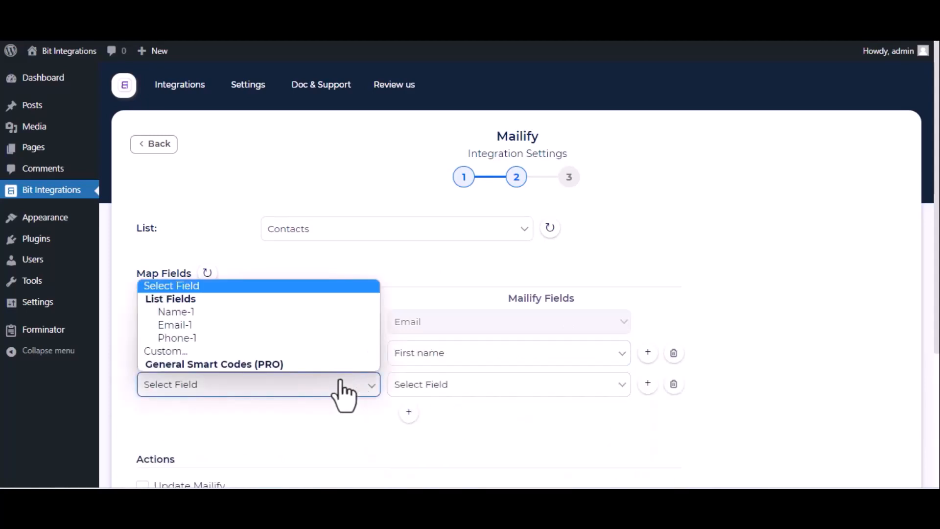
left_click(270, 339)
left_click(461, 388)
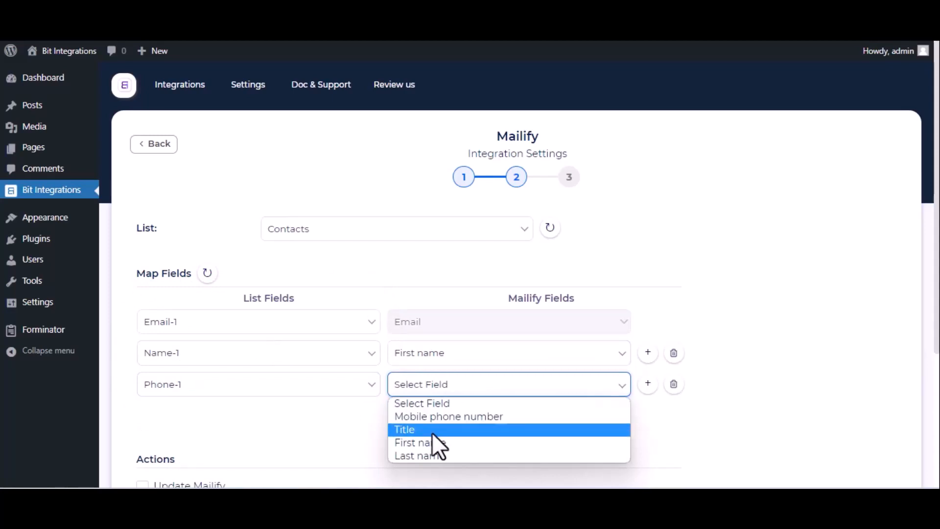
left_click(439, 417)
- Proceed to the last integration stage without extra actions or conditional logic, and finish and save the Mailify integration
scroll(439, 420, "down", 4)
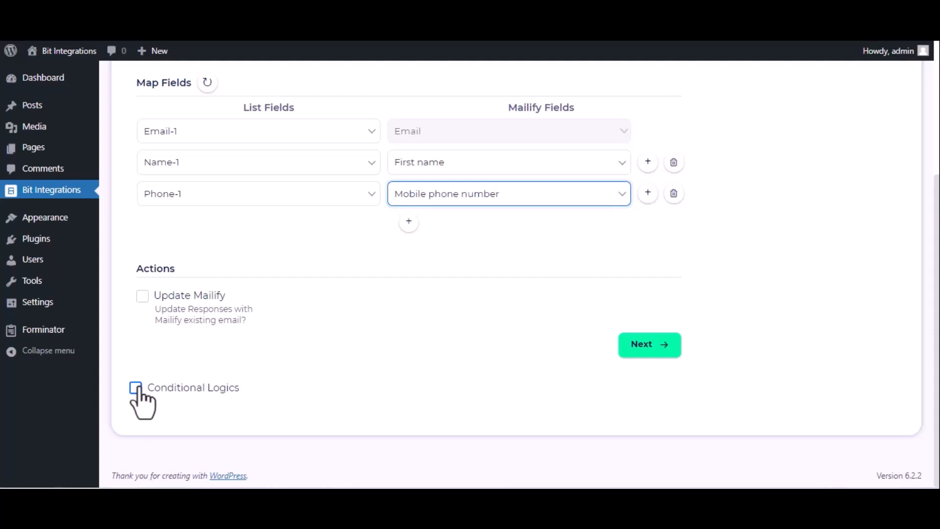
left_click(634, 352)
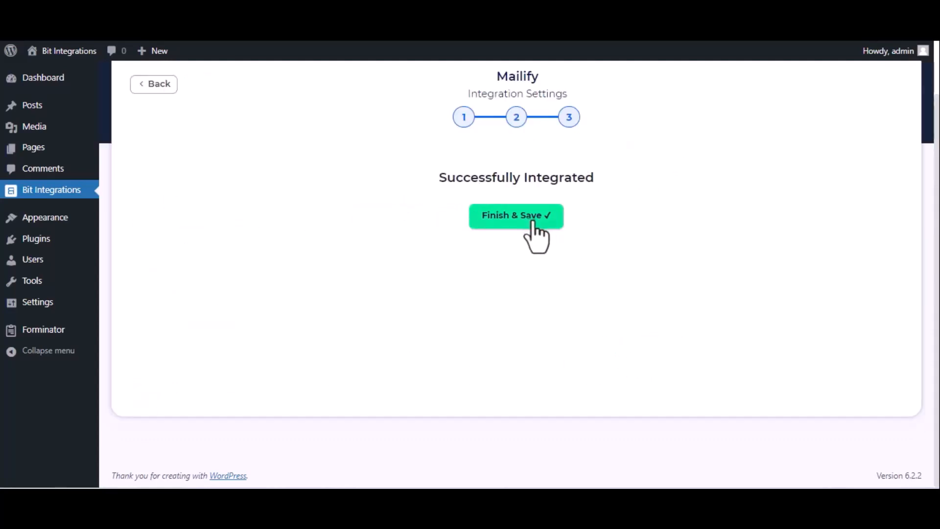
left_click(532, 221)
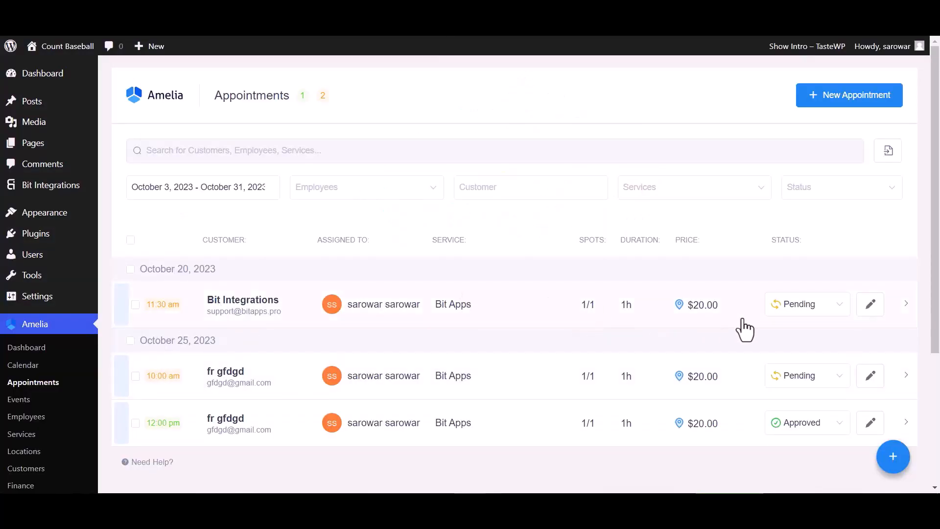
- In Amelia's appointments list, set the status of the October 20, 2023 11:30 am Bit Integrations appointment to Approved
left_click(787, 305)
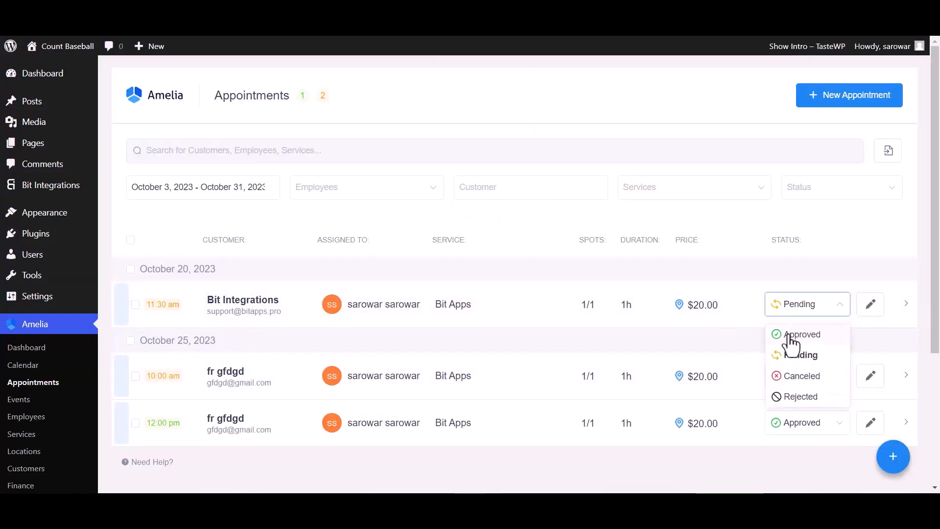
left_click(789, 333)
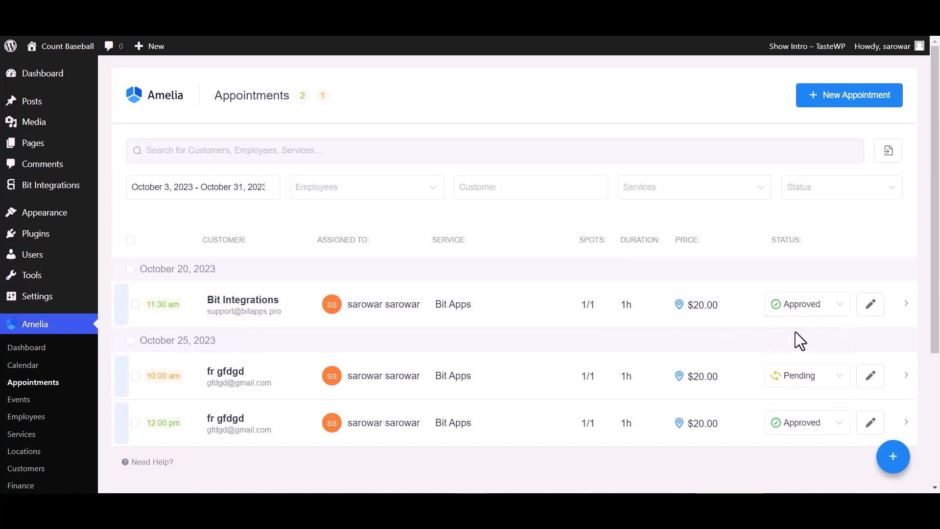